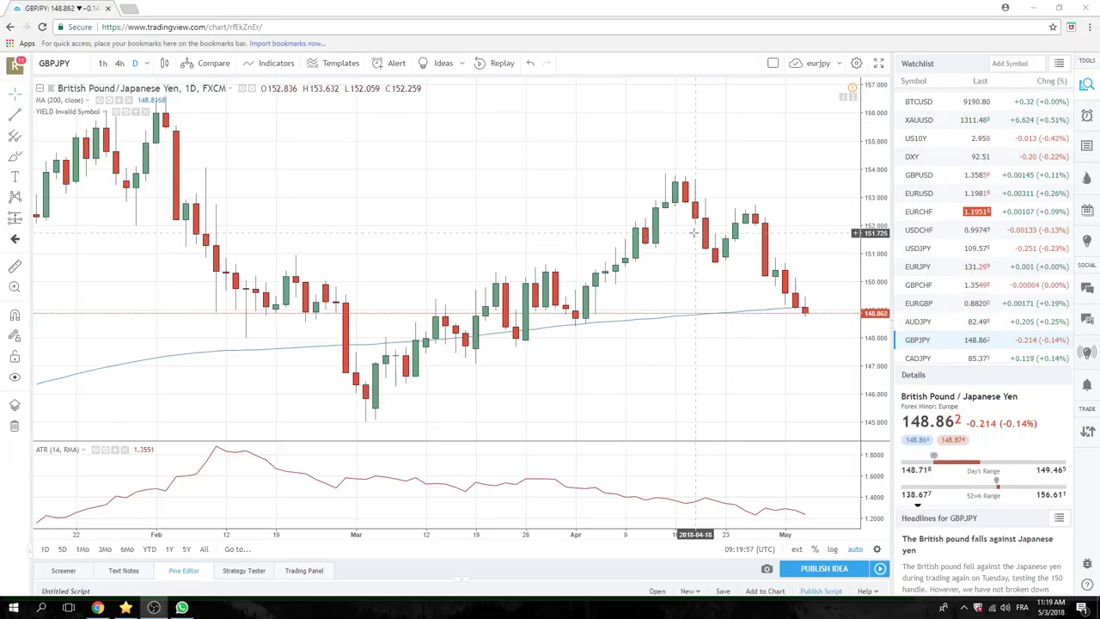
Switch the chart from GBPJPY to USDJPY via the watchlist.
{"action": "left_click", "coordinate": [913, 248]}
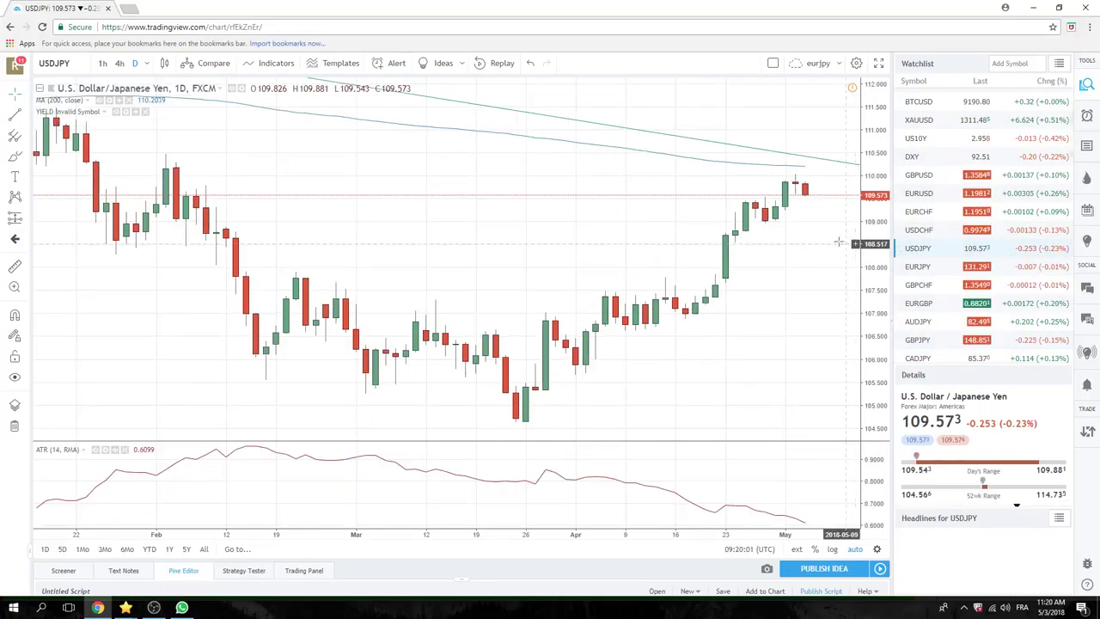
Change the USDJPY chart to the 1h interval.
{"action": "left_click", "coordinate": [103, 66]}
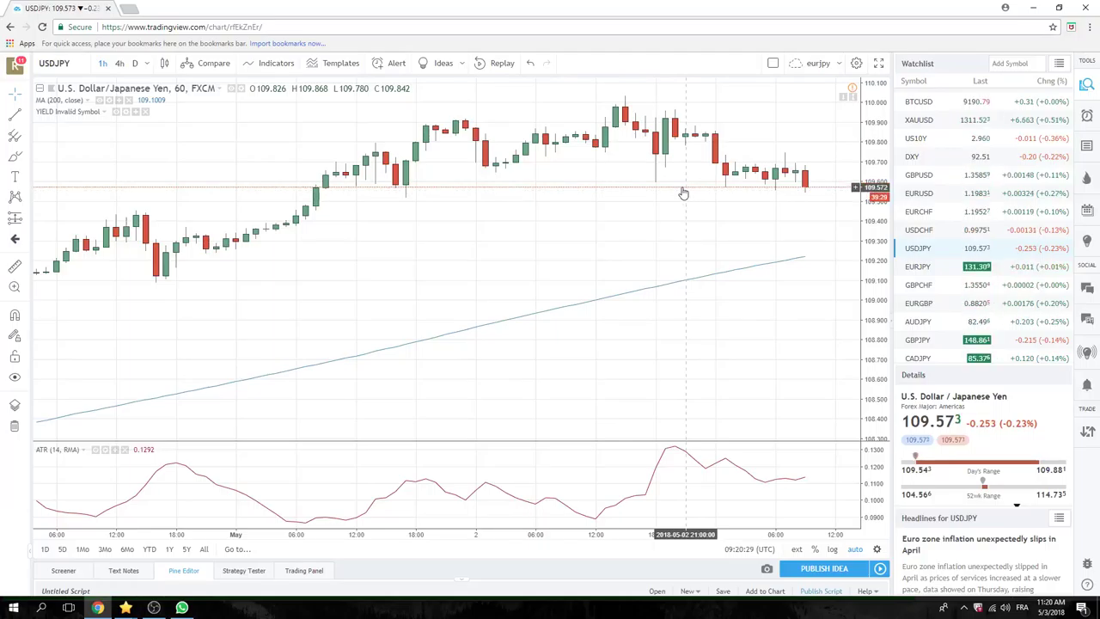
Review GBPJPY hourly with zooming, then step through EURUSD to the EURJPY chart.
{"action": "left_click", "coordinate": [917, 340]}
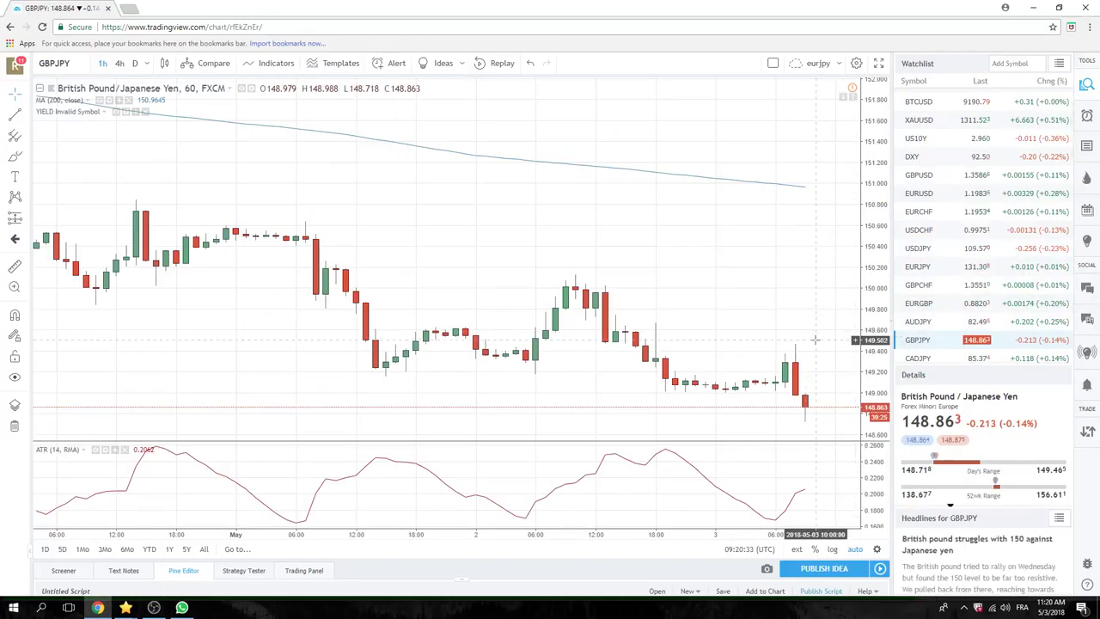
{"action": "scroll", "coordinate": [738, 294], "scroll_direction": "down", "scroll_amount": 3}
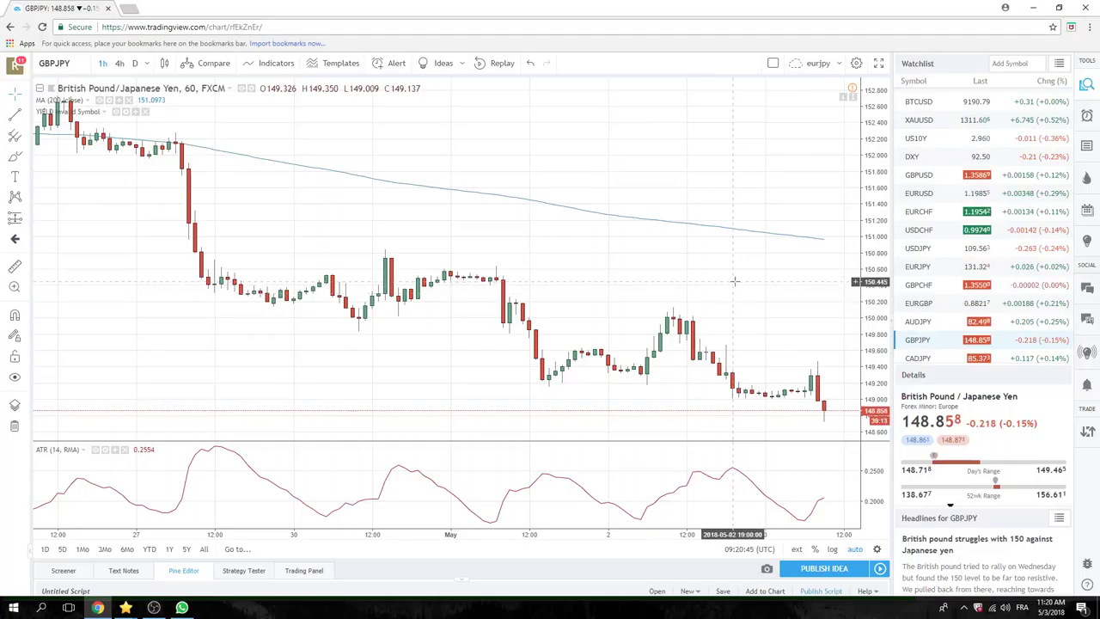
{"action": "scroll", "coordinate": [735, 281], "scroll_direction": "up", "scroll_amount": 2}
{"action": "scroll", "coordinate": [735, 281], "scroll_direction": "down", "scroll_amount": 1}
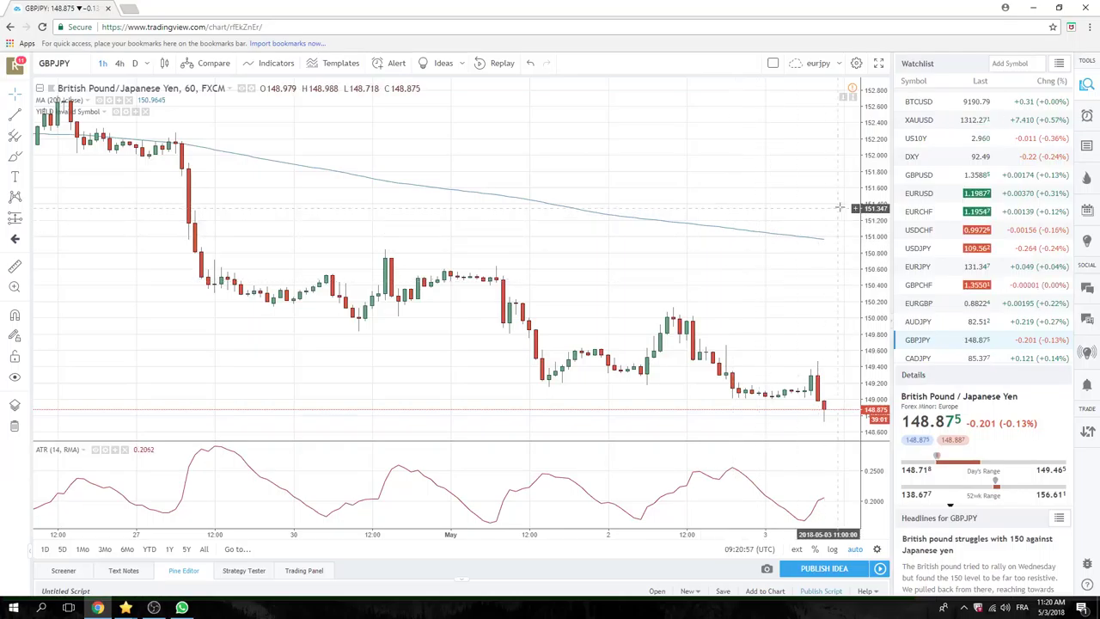
{"action": "left_click", "coordinate": [919, 193]}
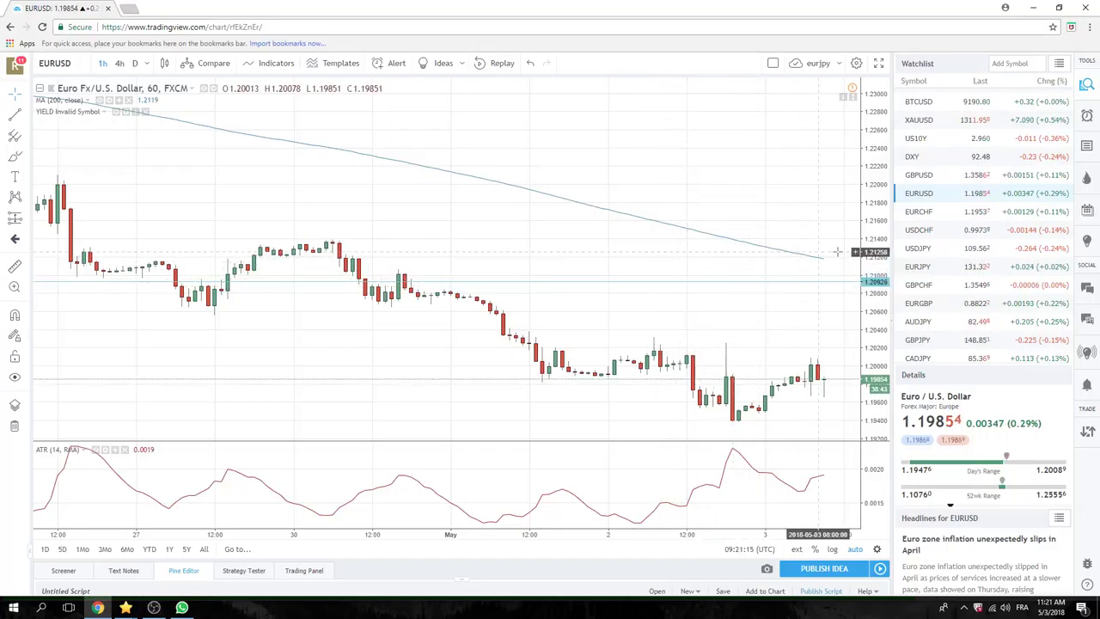
{"action": "left_click", "coordinate": [918, 267]}
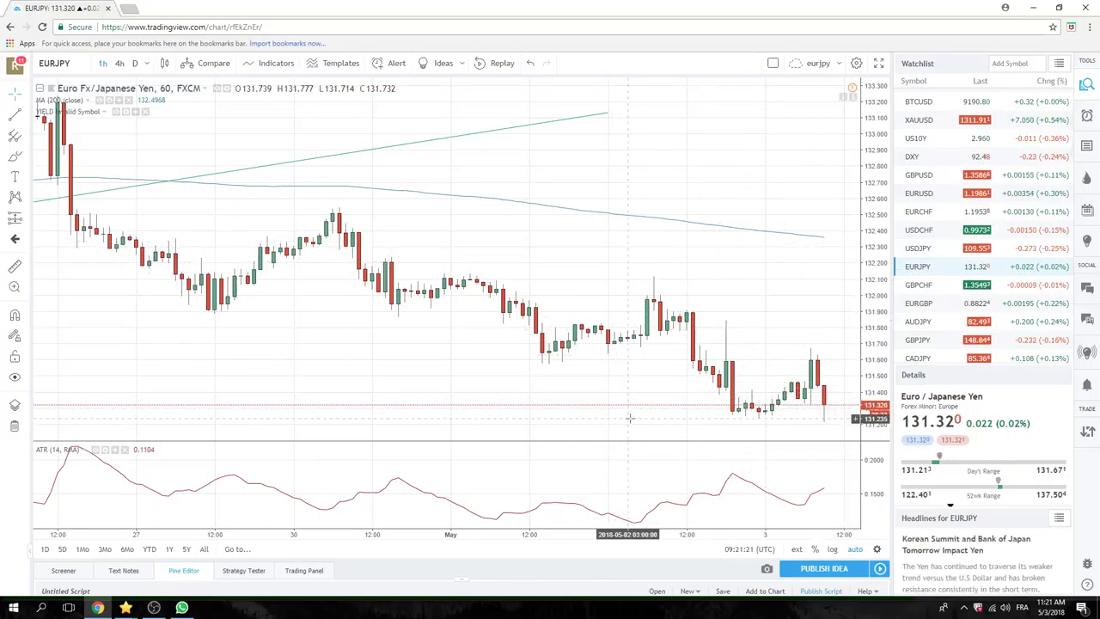
Switch the EURJPY chart to the daily (D) interval.
{"action": "left_click", "coordinate": [135, 64]}
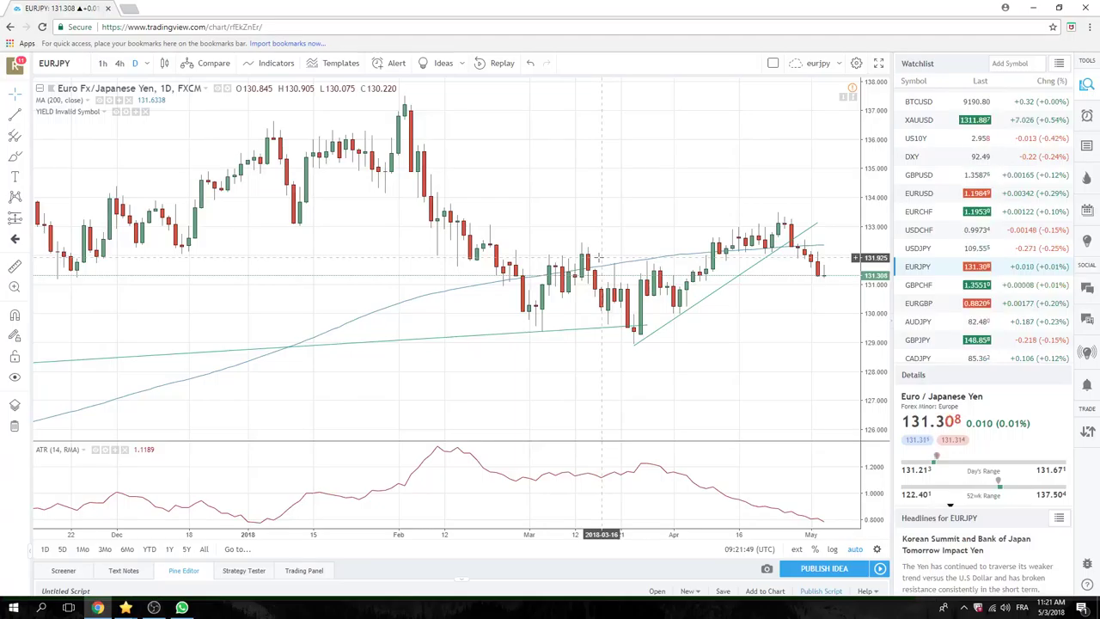
{"action": "scroll", "coordinate": [944, 250], "scroll_direction": "down", "scroll_amount": 2}
Scroll the watchlist down and select USDCAD.
{"action": "scroll", "coordinate": [943, 301], "scroll_direction": "down", "scroll_amount": 1}
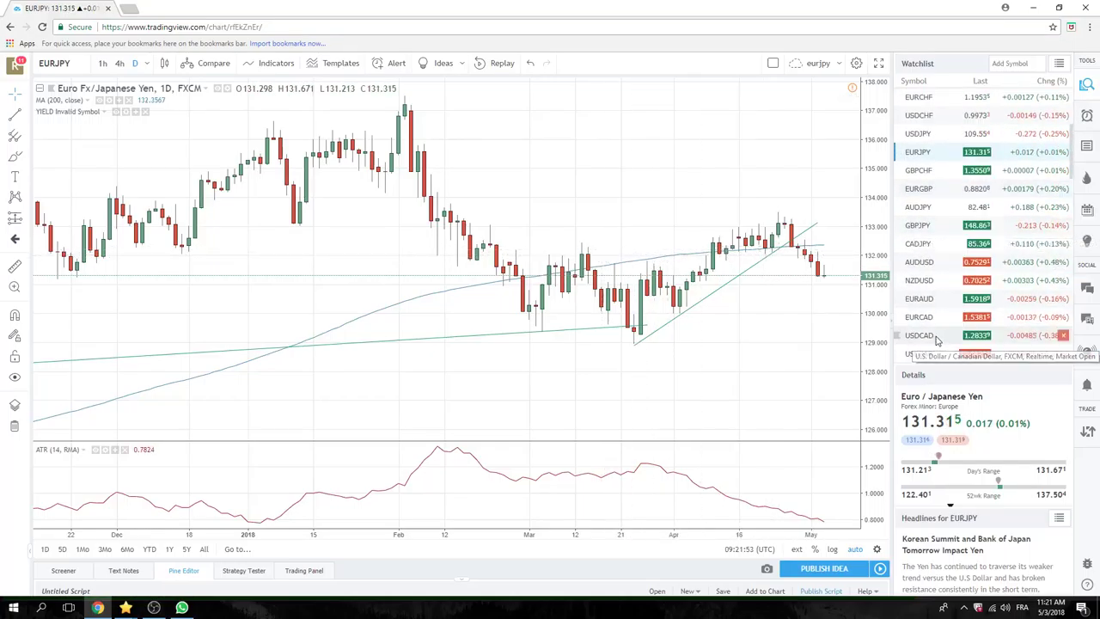
{"action": "left_click", "coordinate": [940, 338]}
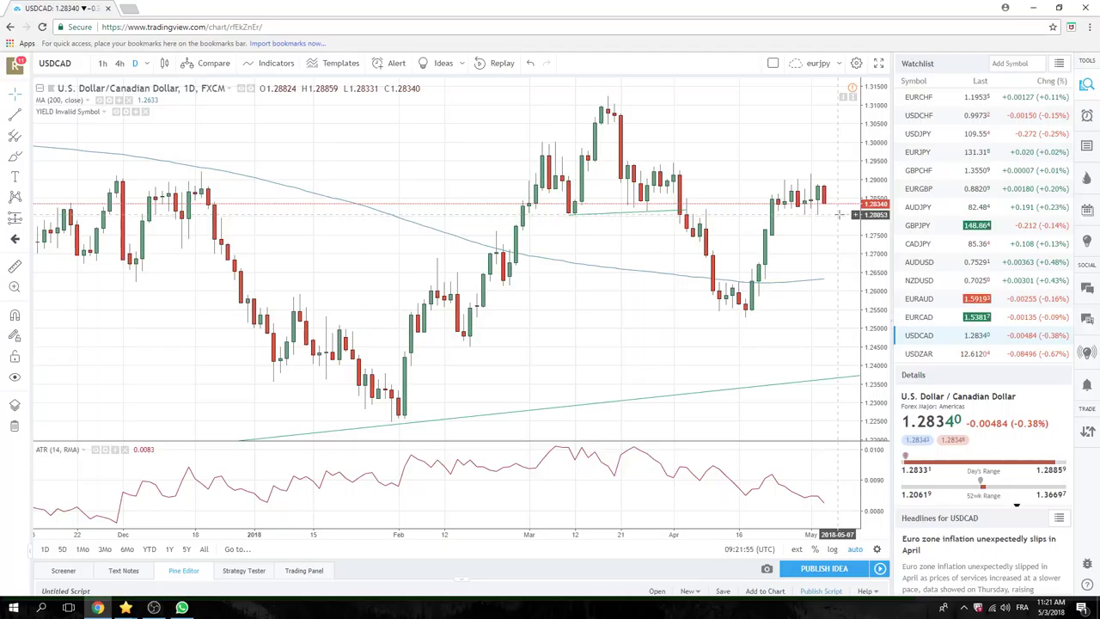